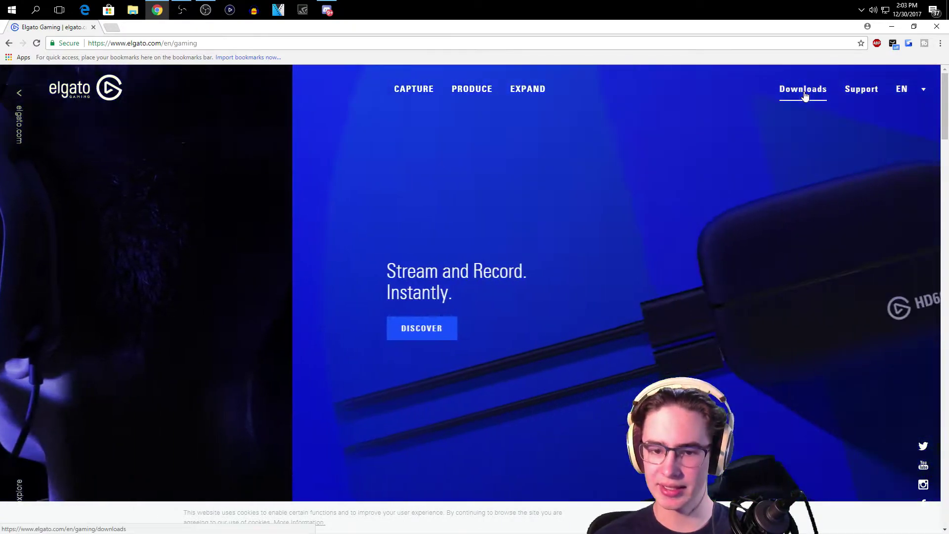
Open the Game Capture for Windows version history from the Elgato Downloads page.
click(805, 98)
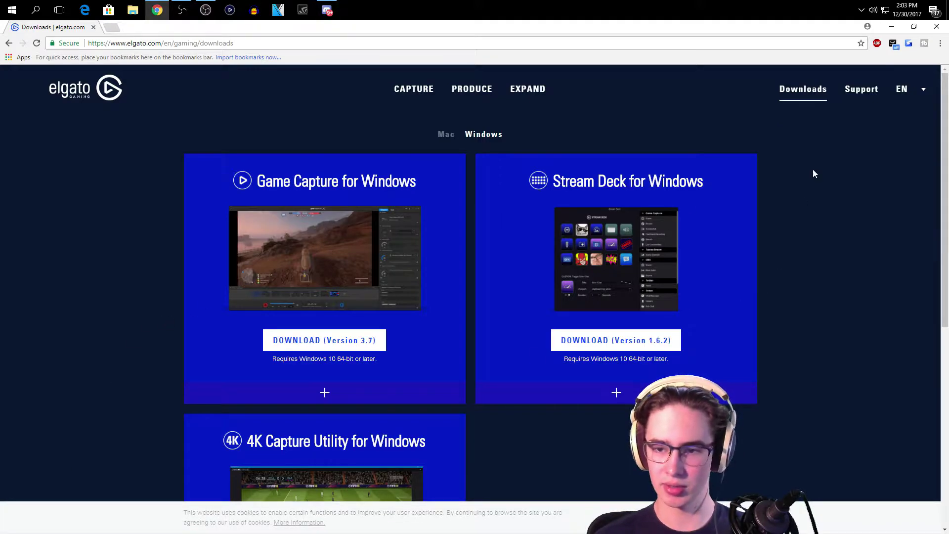
scroll(325, 236, down, 1)
scroll(311, 272, down, 1)
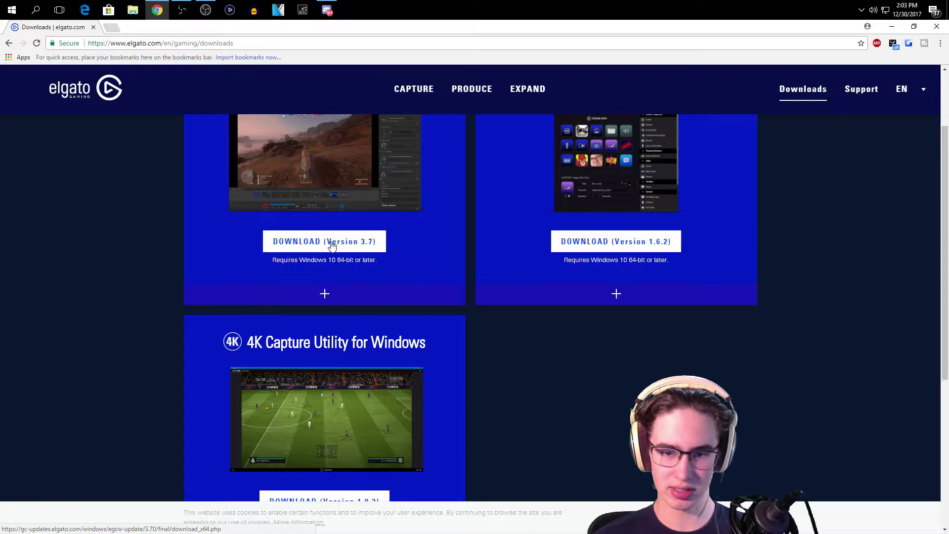
click(321, 302)
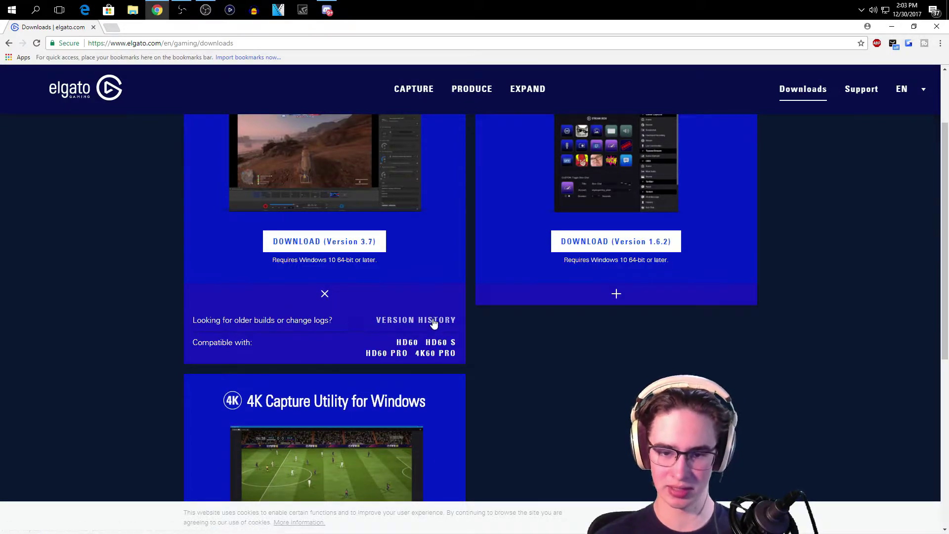
click(416, 320)
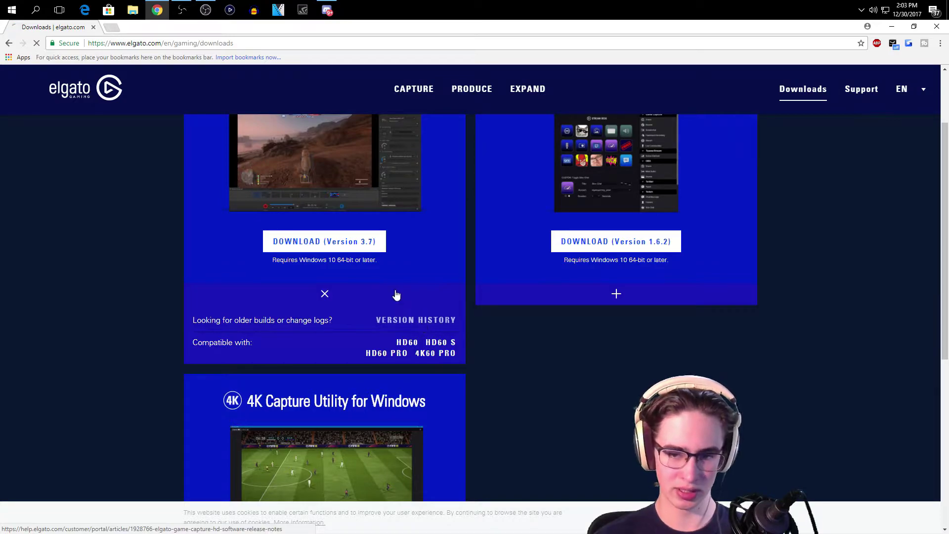
scroll(366, 396, down, 7)
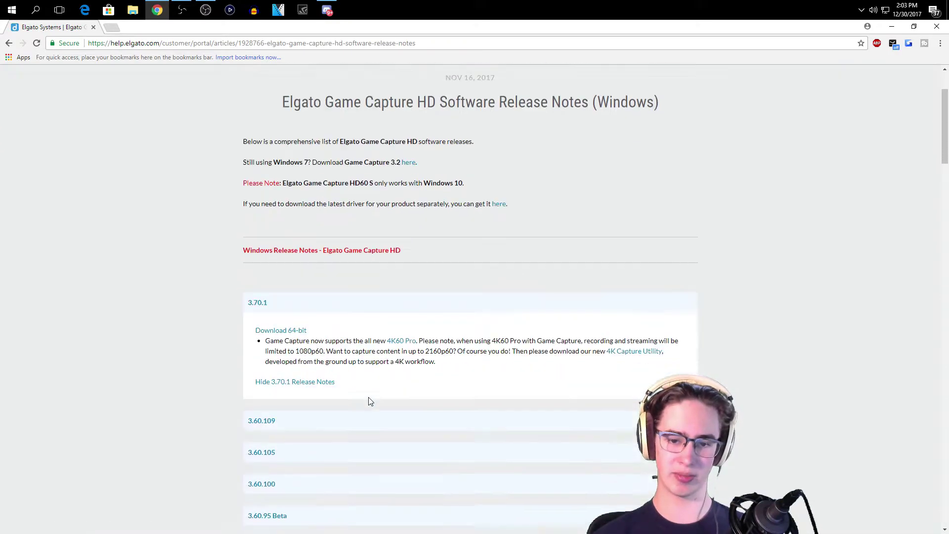
scroll(288, 431, down, 5)
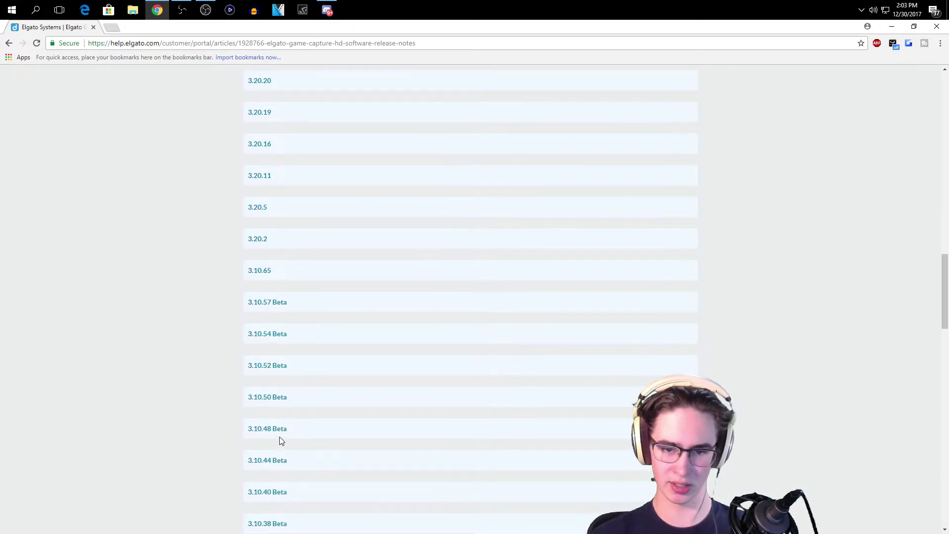
scroll(279, 389, up, 7)
scroll(269, 351, up, 4)
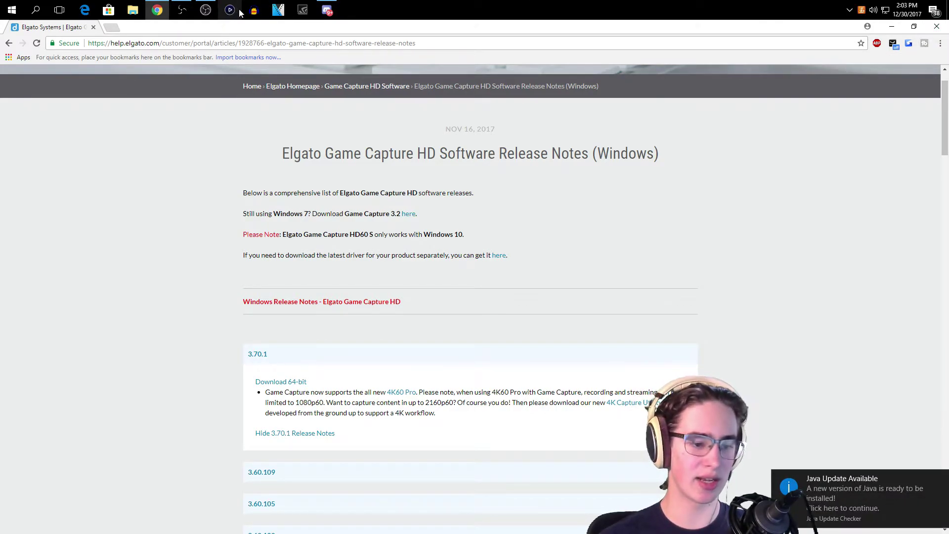
click(891, 26)
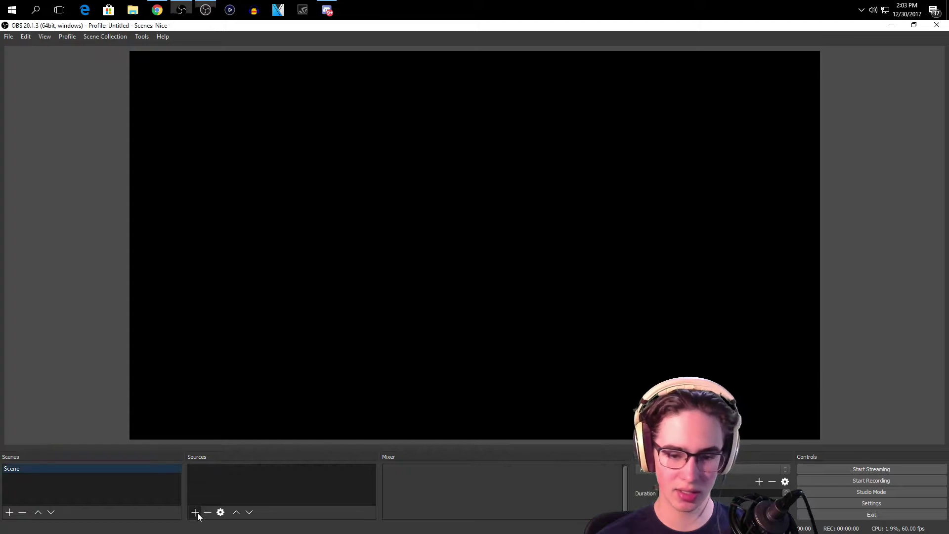
Choose Video Capture Device from the Sources add list to create a new source.
click(197, 512)
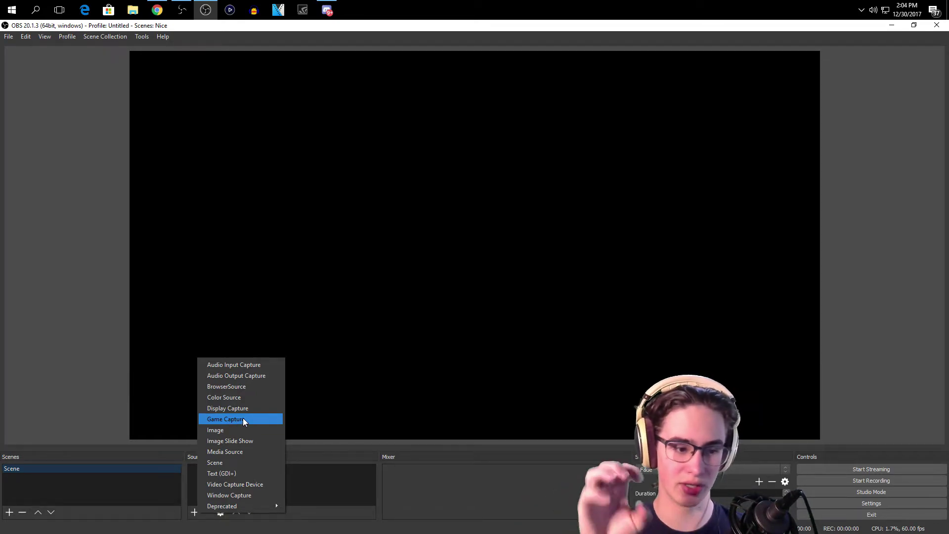
click(230, 484)
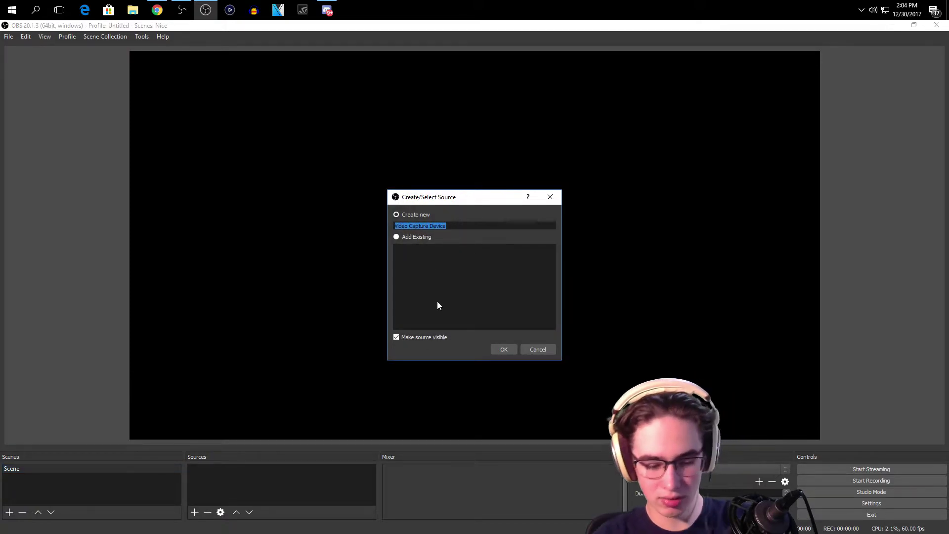
Name the new source 'Elgato' and set its device to Elgato Game Capture HD.
text(Elgat)
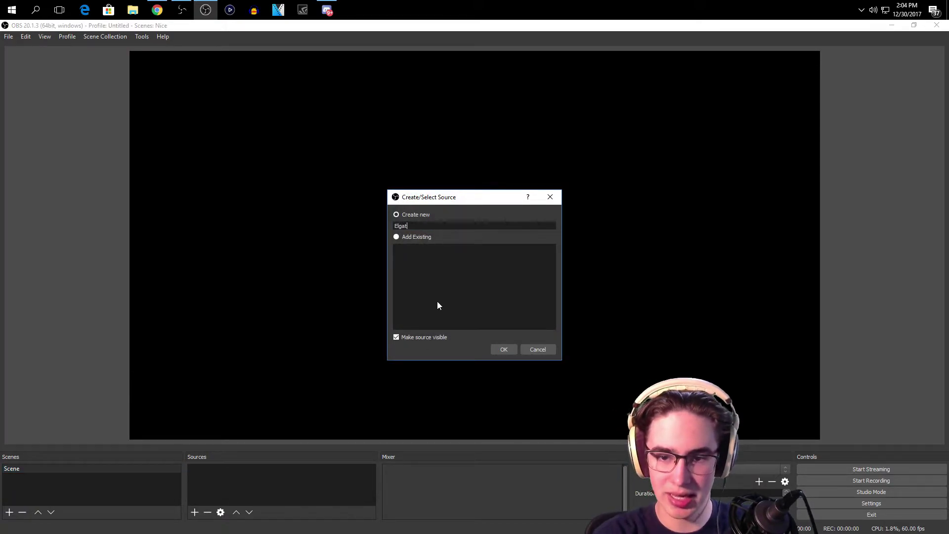
text(o)
click(503, 349)
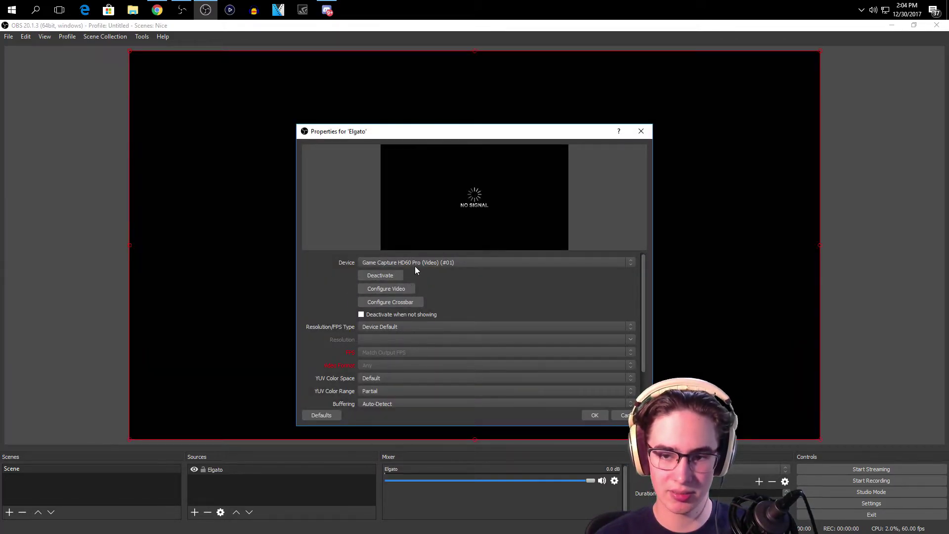
click(420, 260)
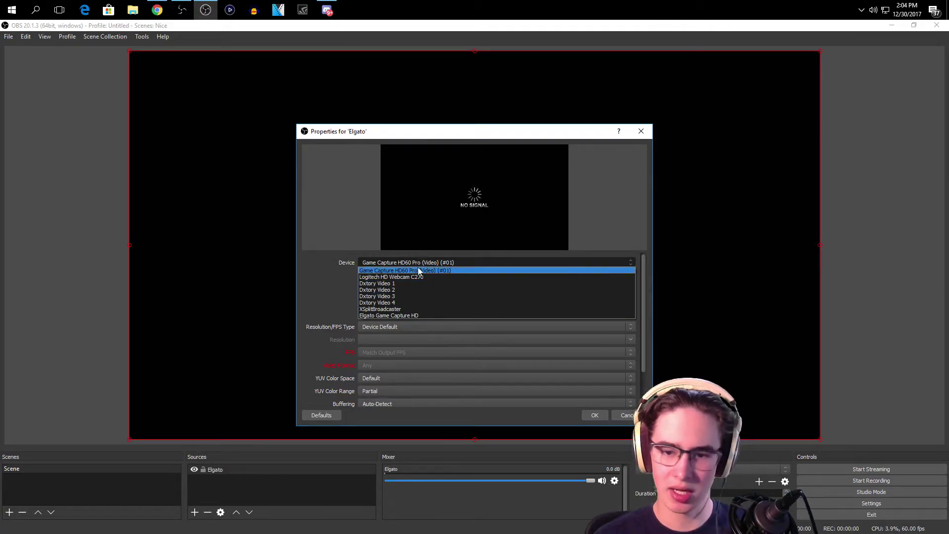
click(410, 315)
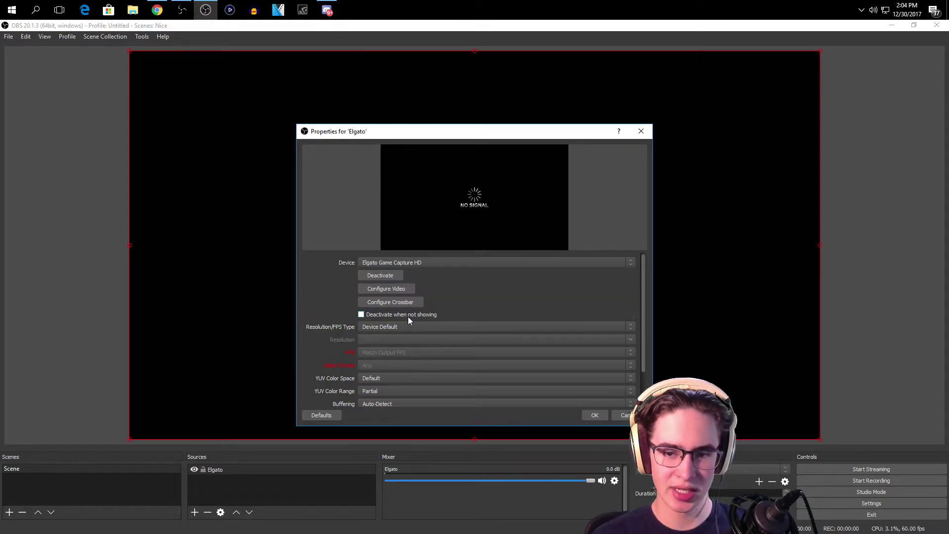
Leave the resolution/FPS type on Device Default and confirm the Elgato properties.
scroll(394, 286, down, 2)
click(391, 287)
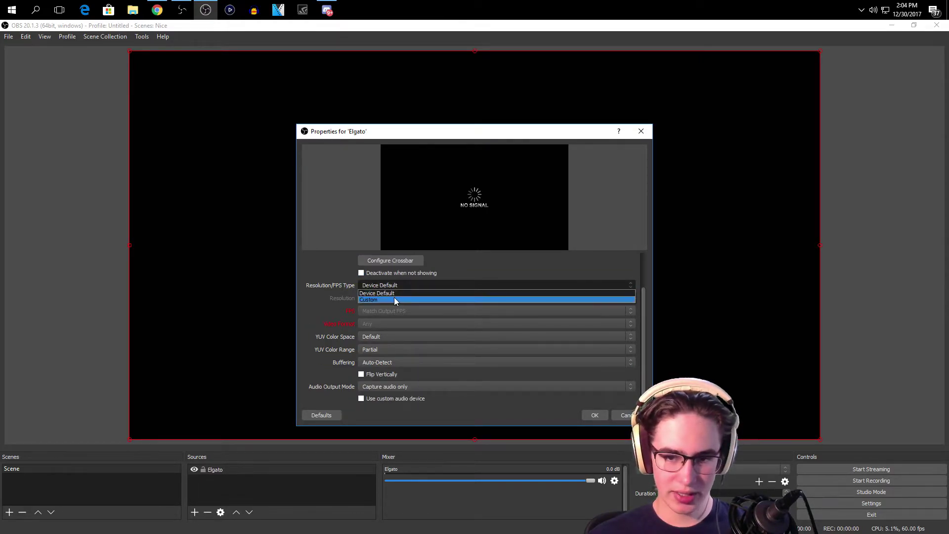
click(389, 287)
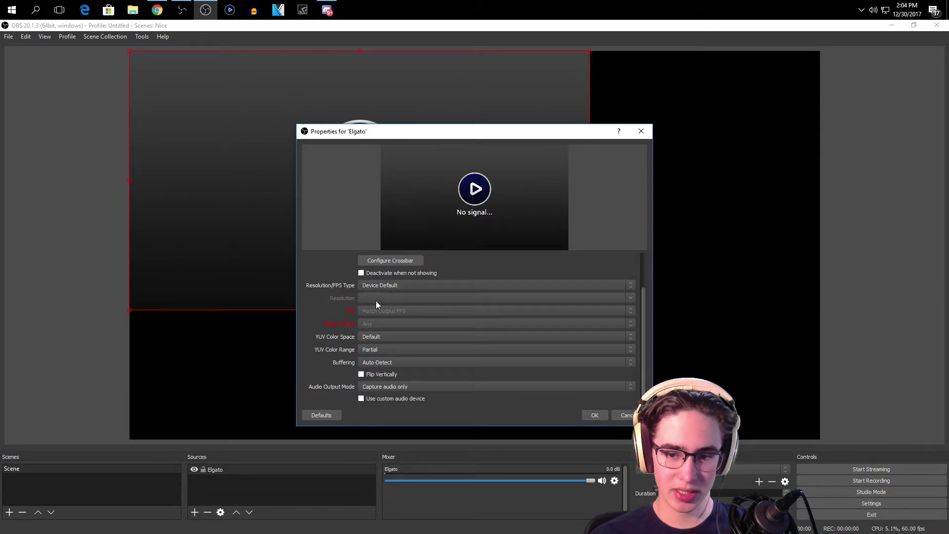
click(381, 285)
click(381, 293)
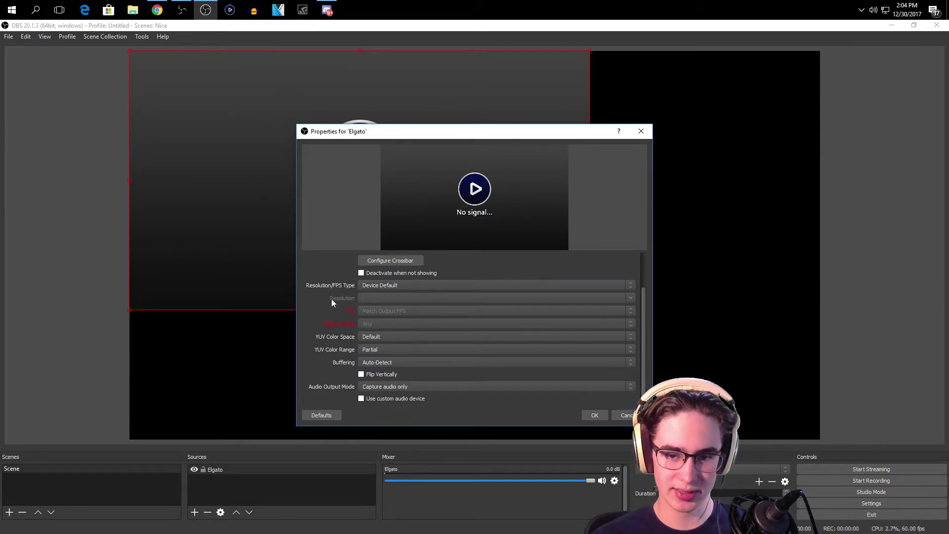
click(599, 415)
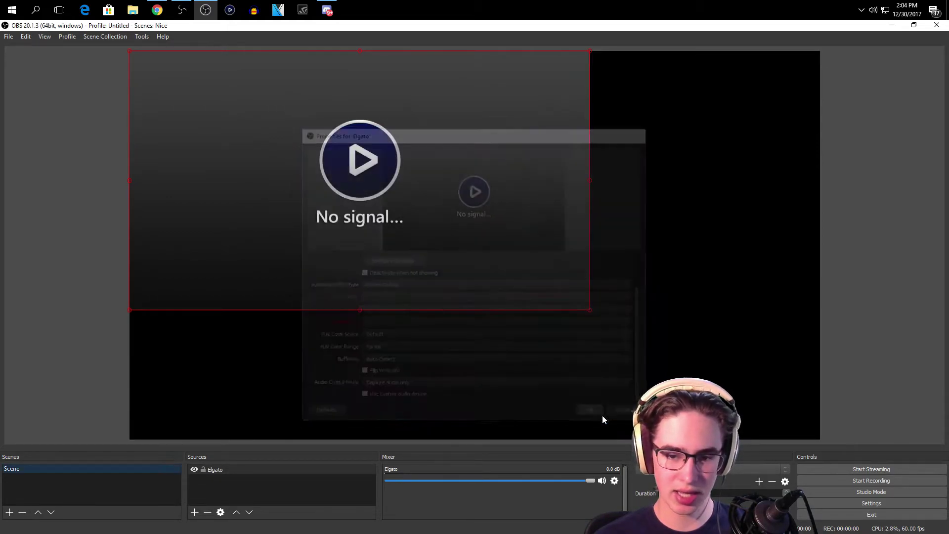
Stretch the Elgato capture to the canvas corner and bring up Settings.
drag(591, 311, 803, 441)
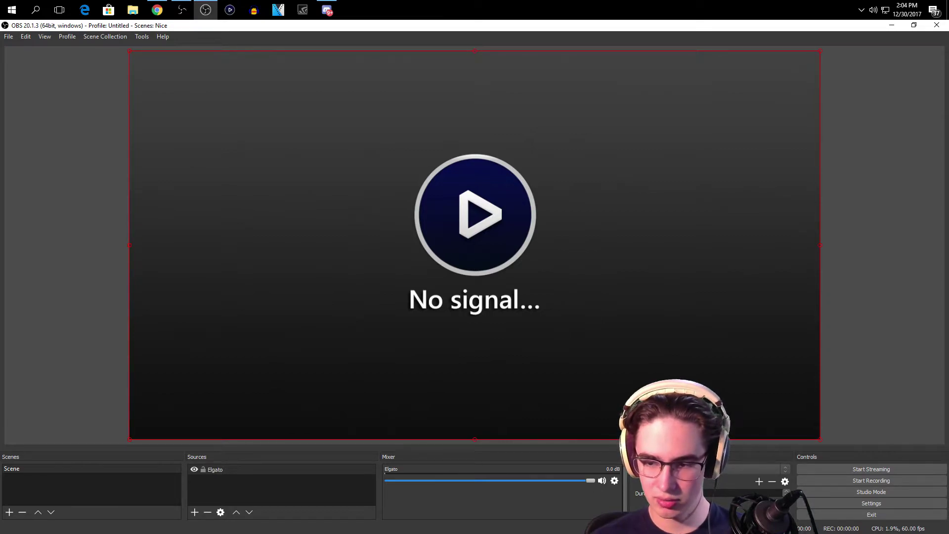
click(830, 503)
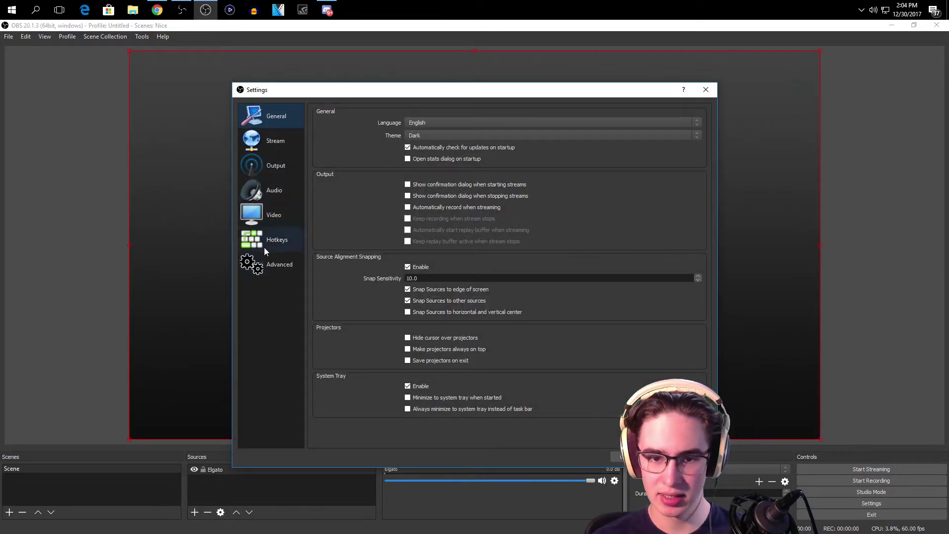
Under Advanced, keep Speakers (Realtek High Definition Audio) as the monitoring device and apply.
click(278, 265)
scroll(341, 242, down, 1)
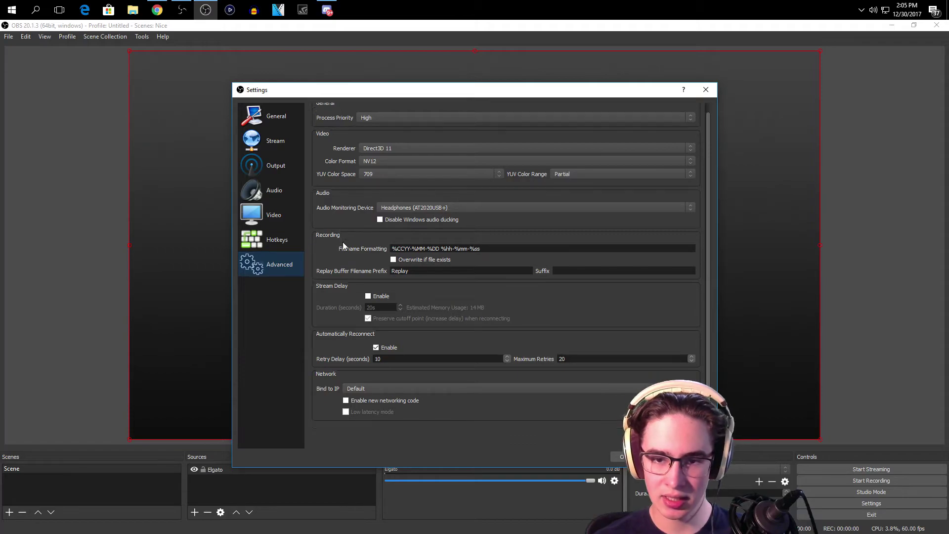
click(419, 208)
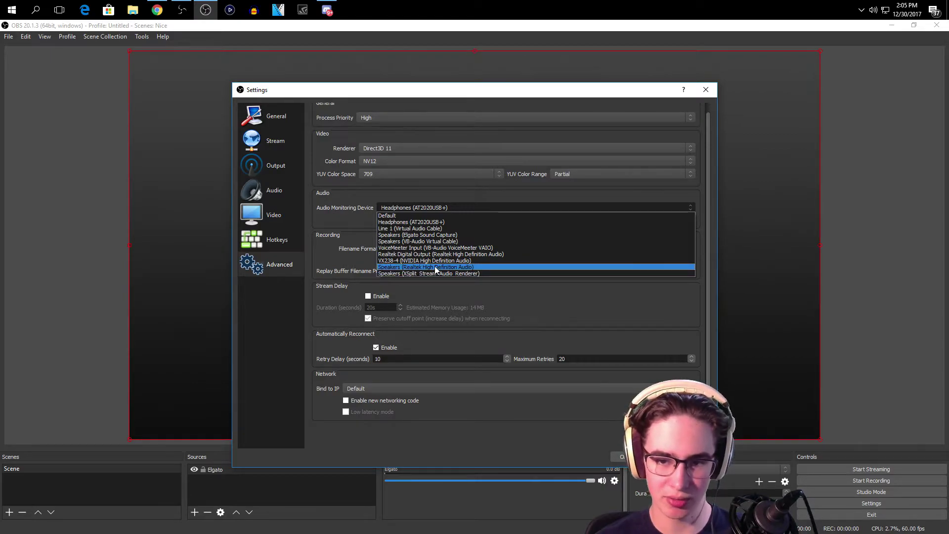
click(435, 267)
click(462, 207)
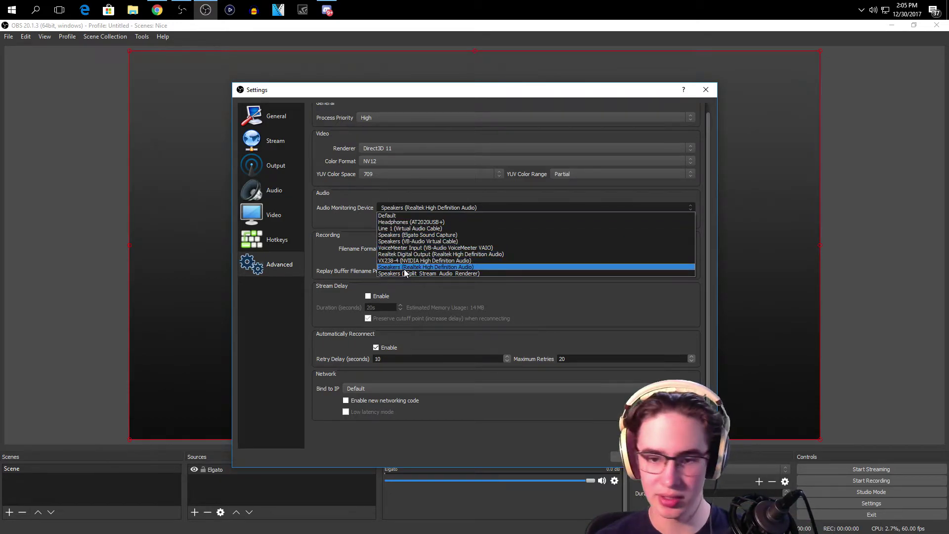
click(420, 260)
click(424, 207)
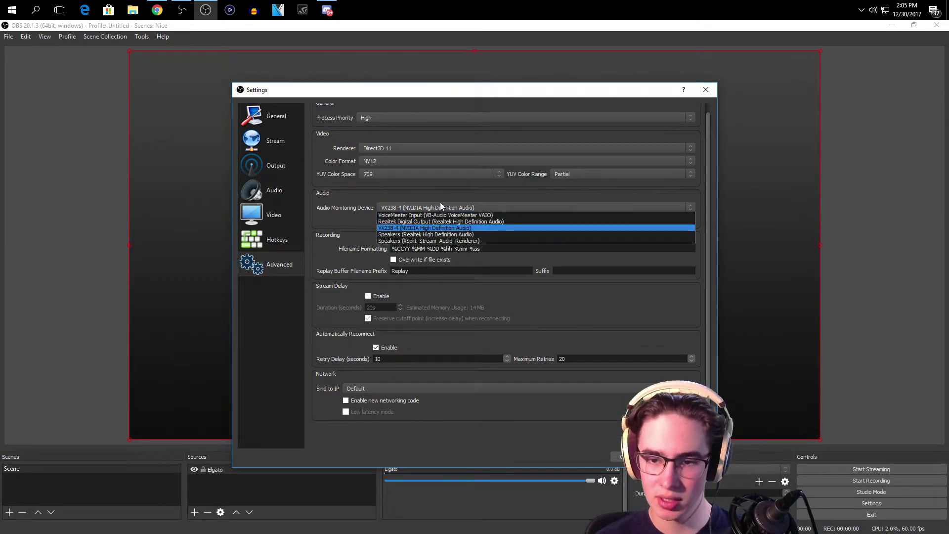
click(410, 267)
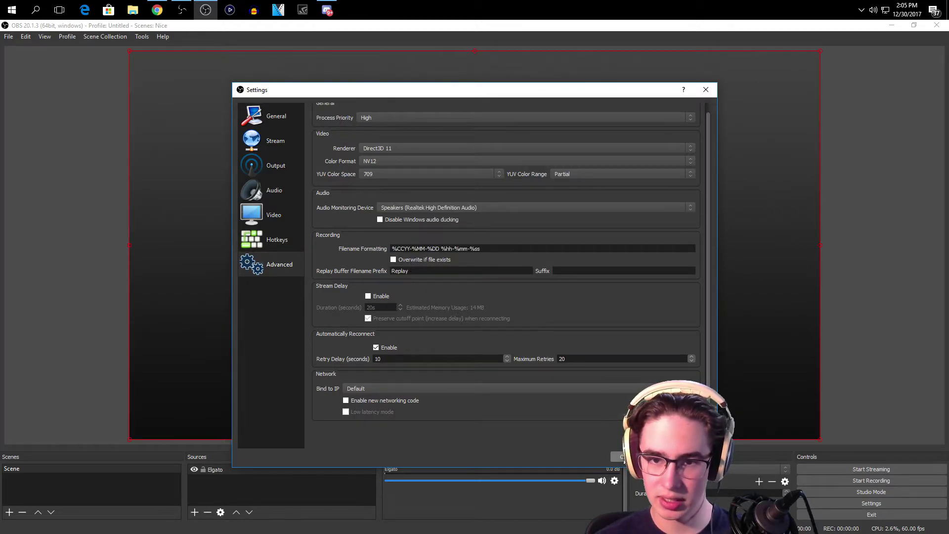
click(621, 456)
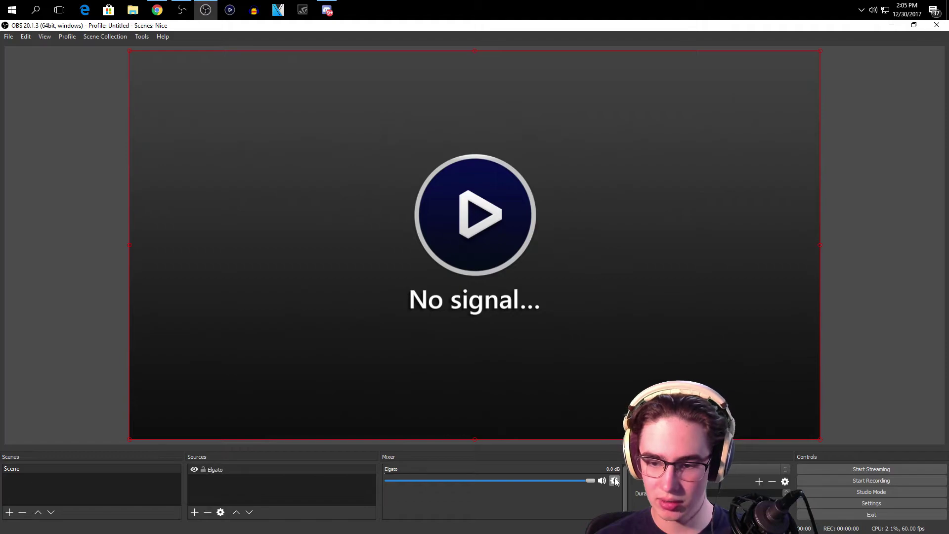
Through the Elgato mixer gear, open Advanced Audio Properties and step volume down to 74%.
click(614, 481)
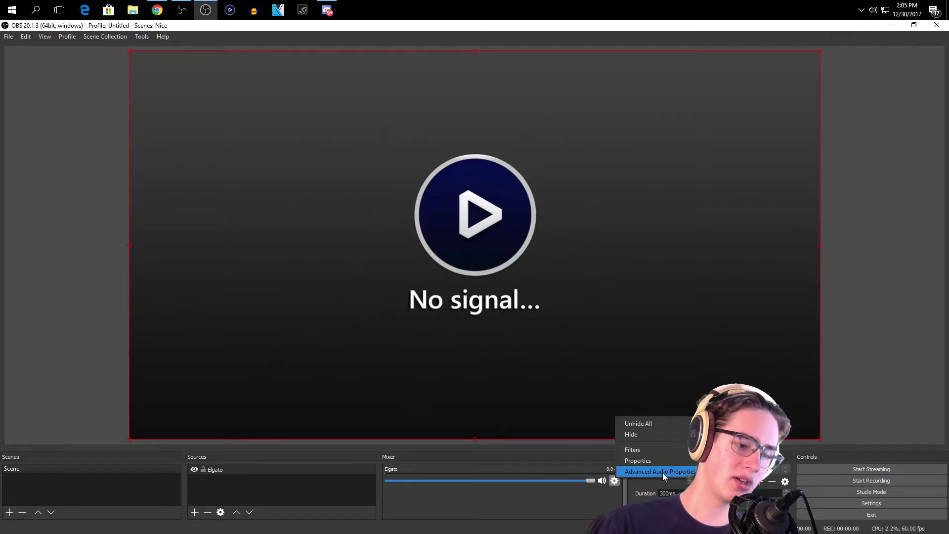
click(662, 473)
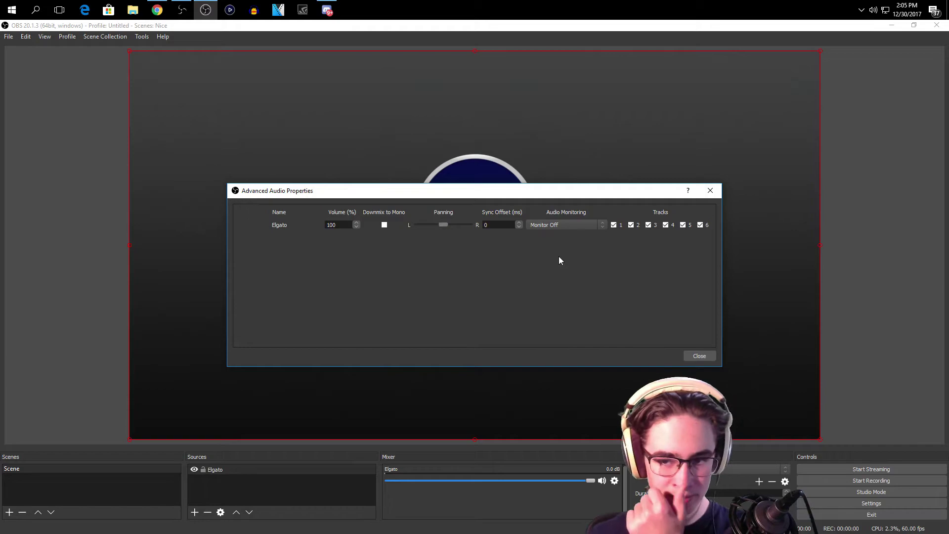
click(356, 227)
scroll(354, 224, down, 13)
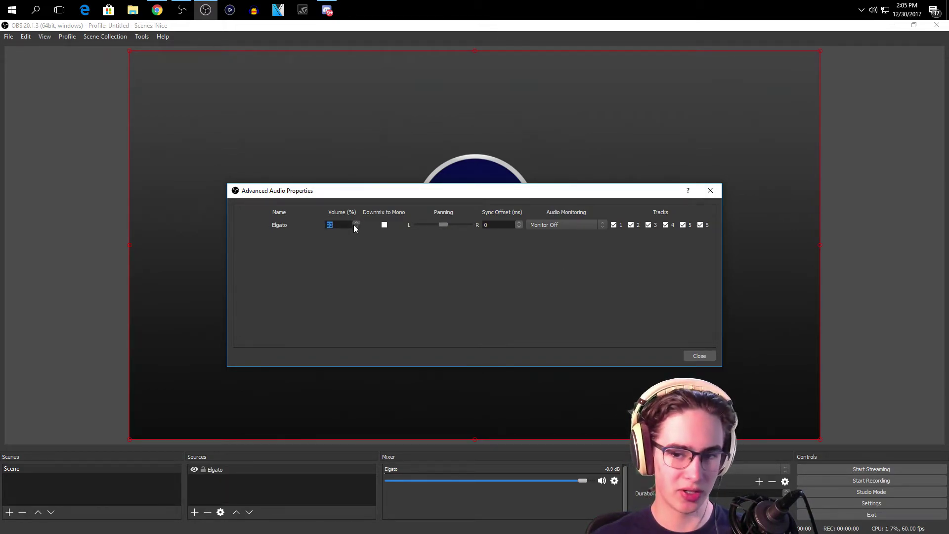
scroll(354, 224, down, 12)
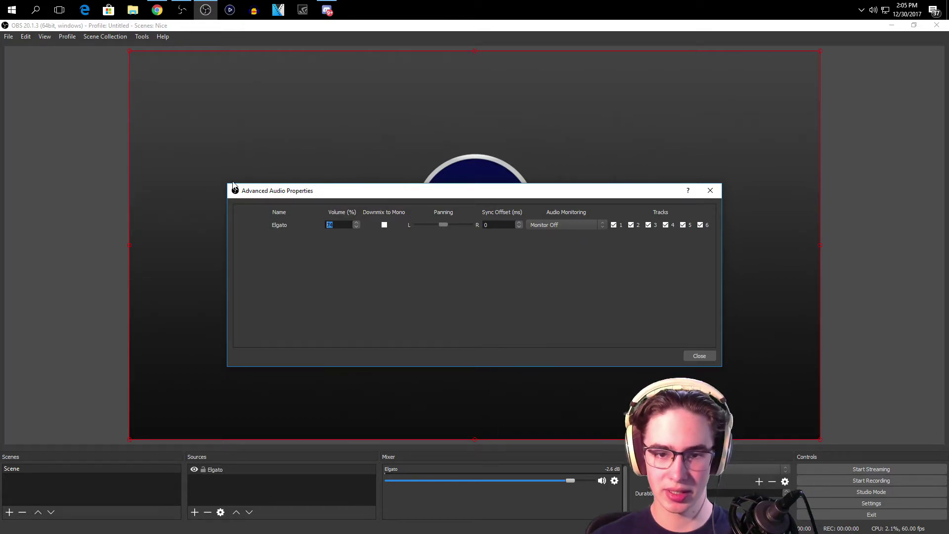
drag(226, 185, 223, 207)
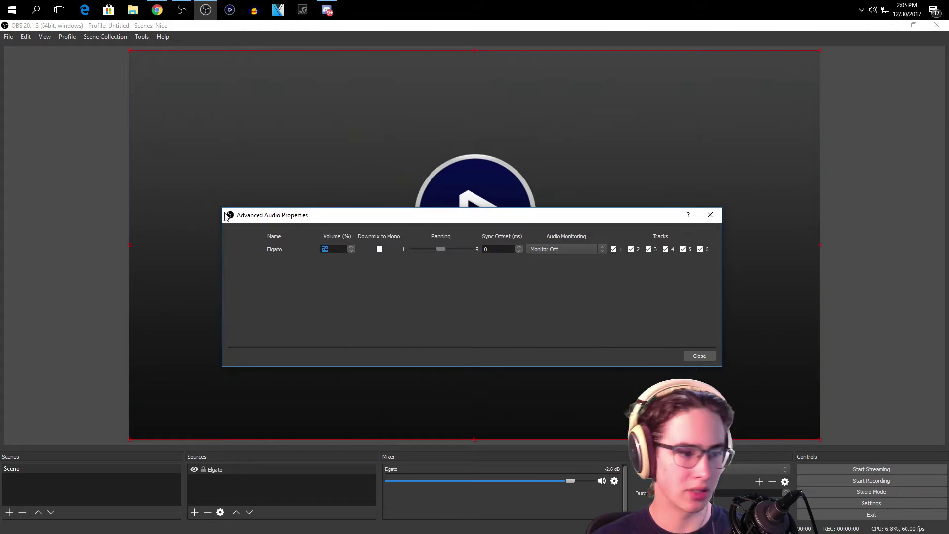
Set Elgato's Audio Monitoring to Monitor Only (mute output) and close the dialog.
click(568, 248)
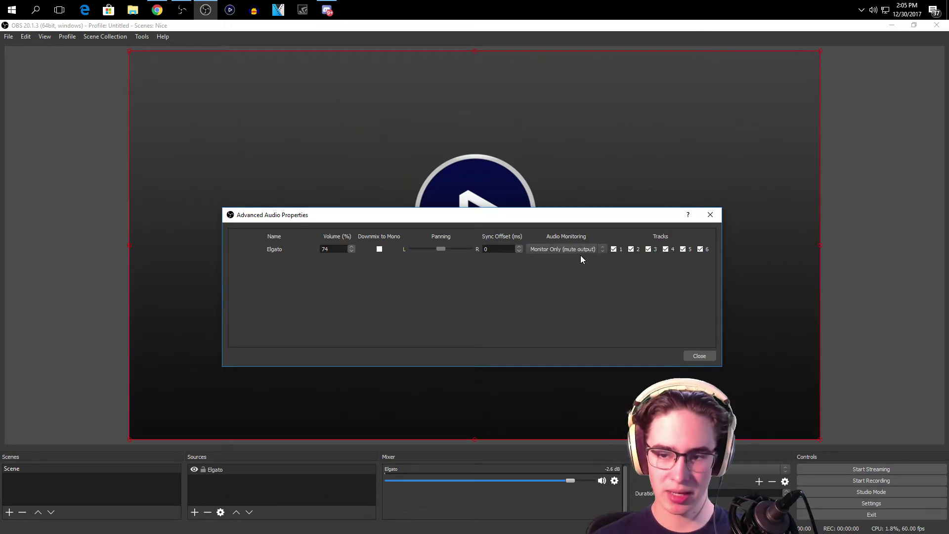
click(577, 249)
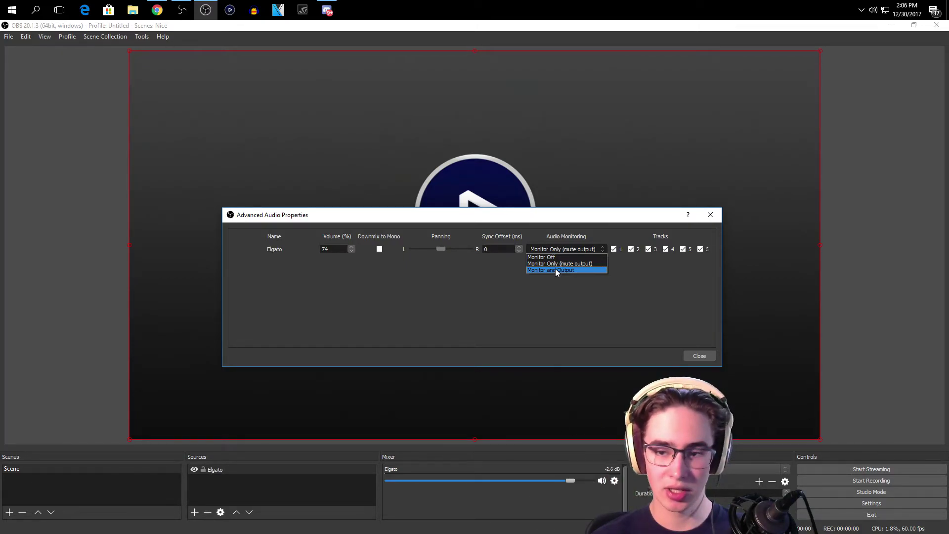
click(556, 263)
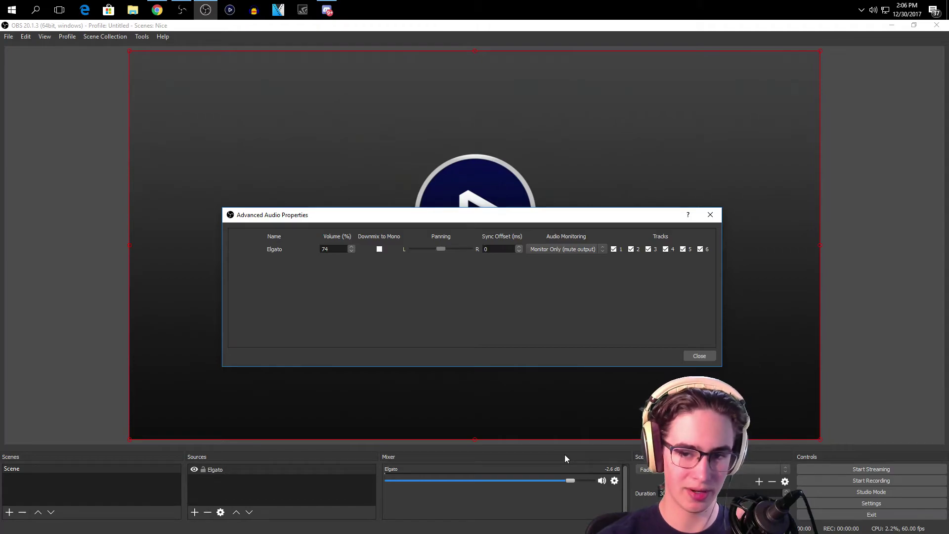
click(697, 355)
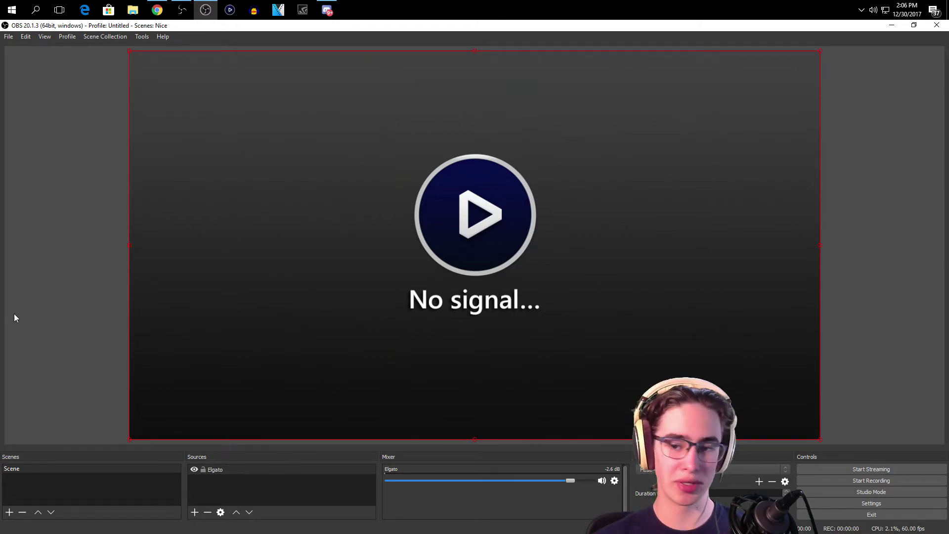
right_click(306, 469)
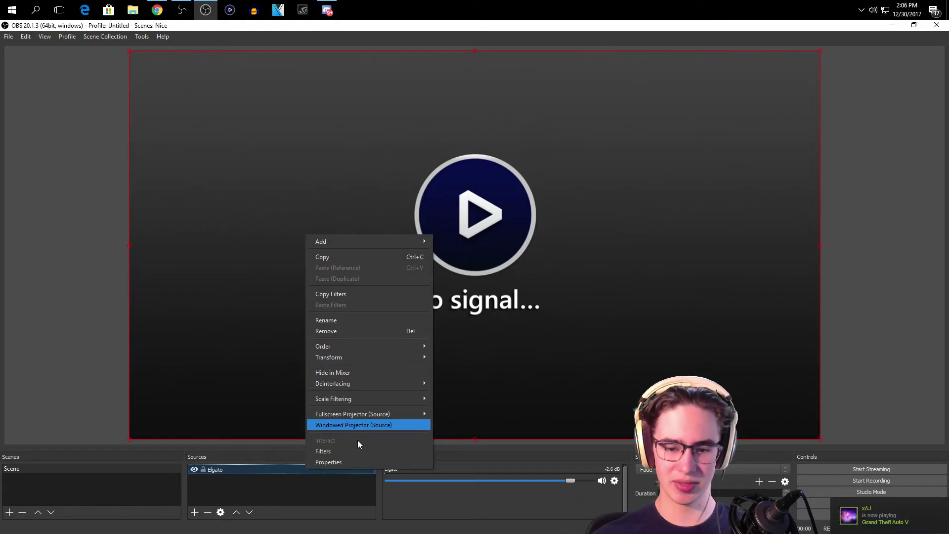
Add a Video Delay (Async) filter to Elgato and enter a 1500 ms delay.
right_click(259, 469)
click(282, 453)
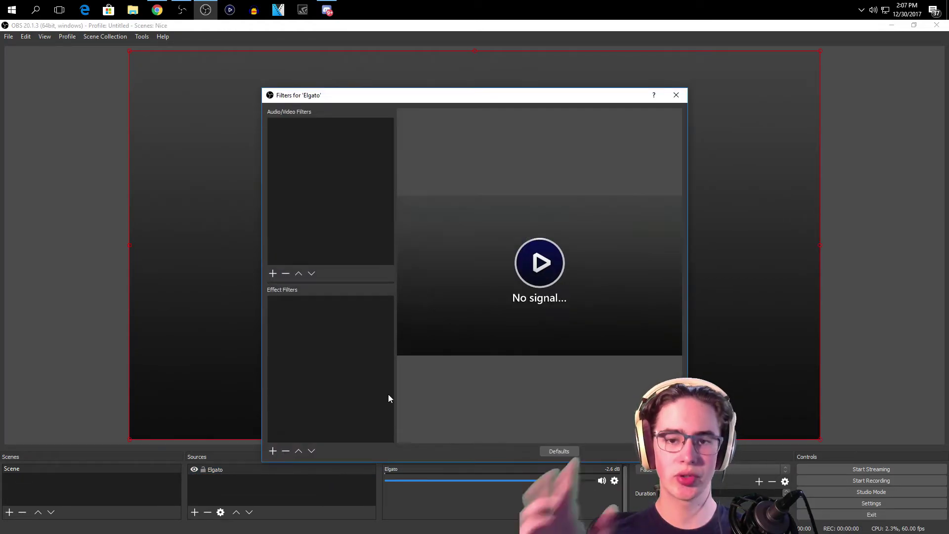
click(273, 273)
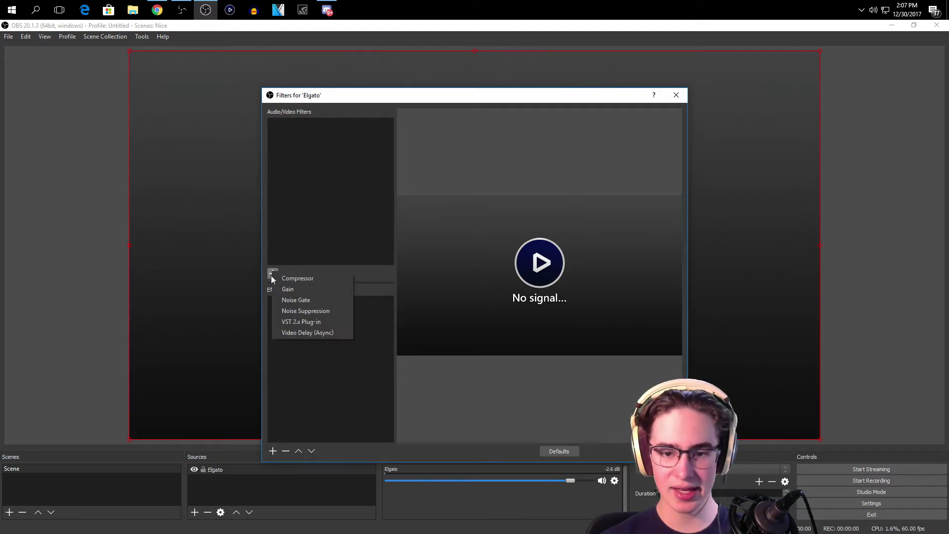
click(307, 332)
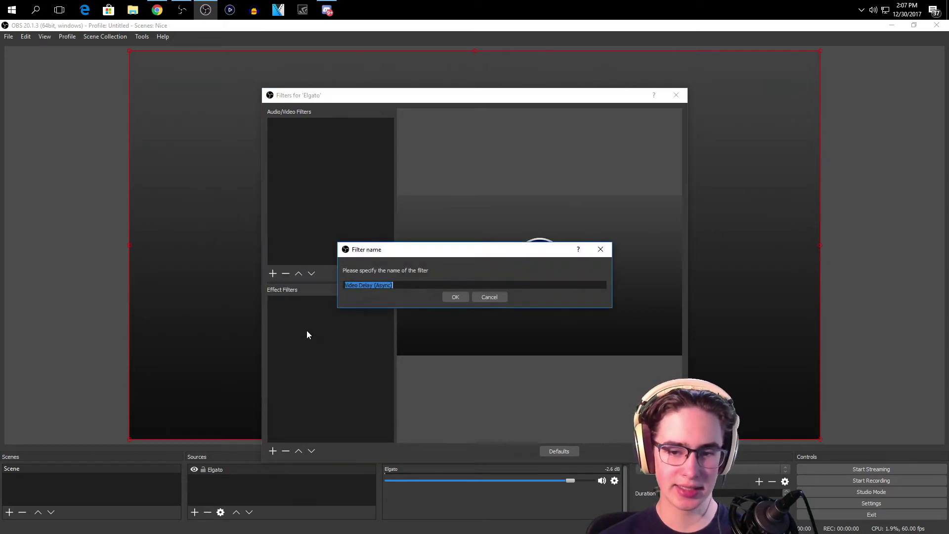
click(463, 298)
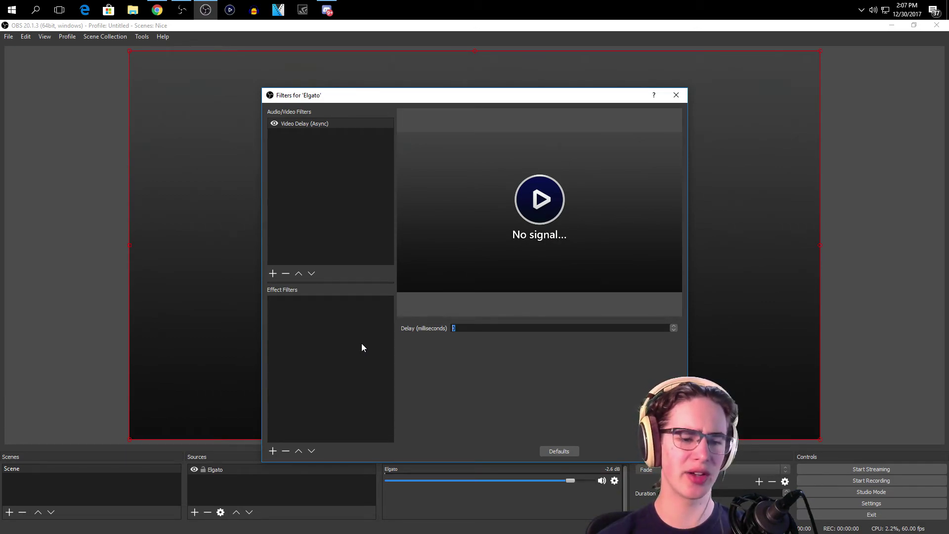
text(1500)
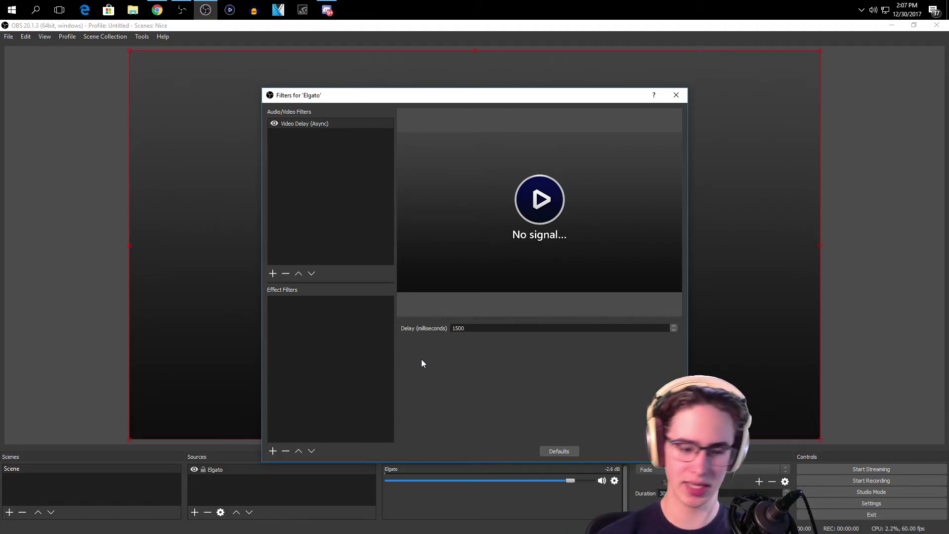
Change the Video Delay (Async) delay to 1450 milliseconds and close the filters window.
key(BackSpace)
key(BackSpace)
key(BackSpace)
text(90)
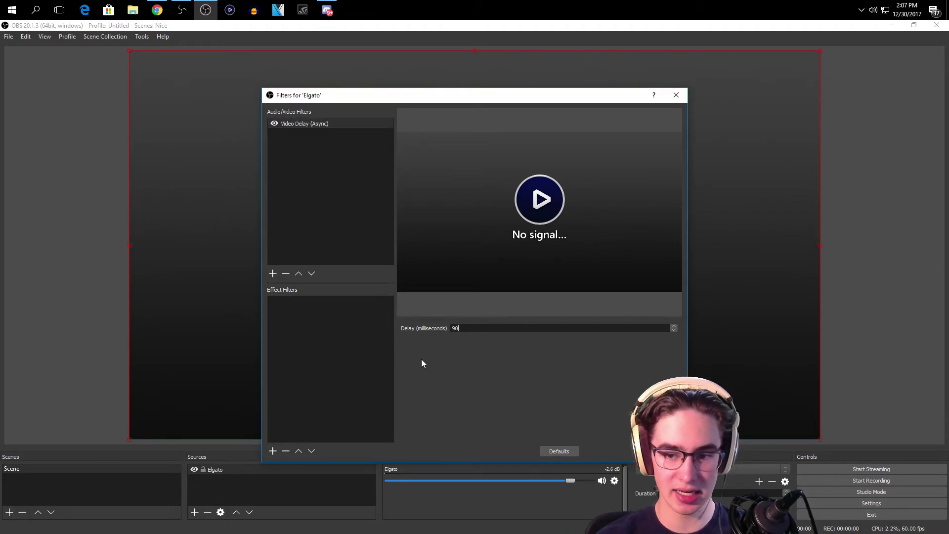
key(BackSpace)
key(BackSpace)
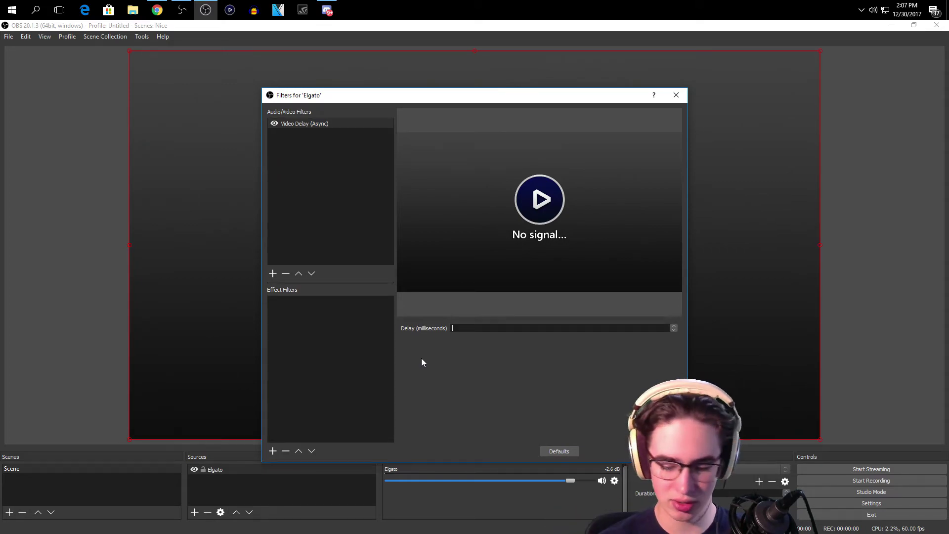
text(1200)
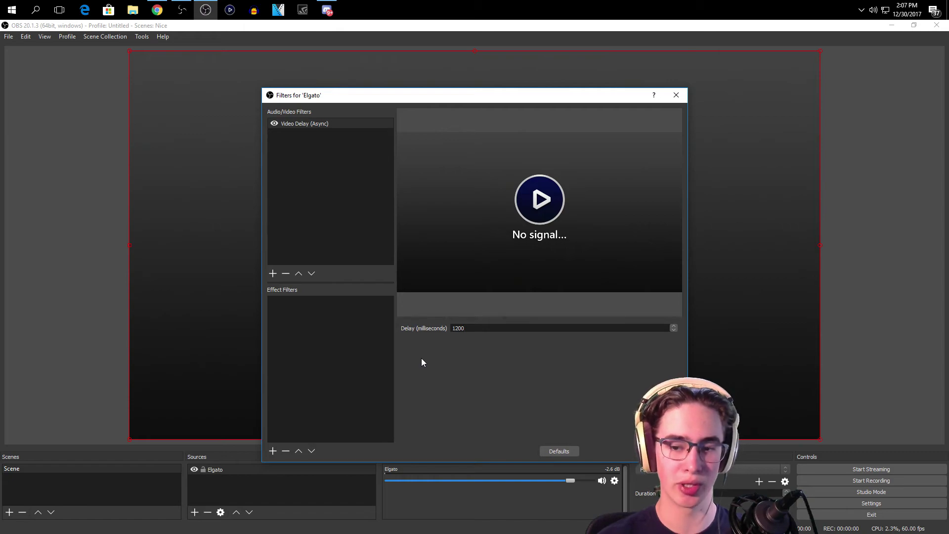
key(BackSpace)
key(BackSpace)
key(BackSpace)
key(BackSpace)
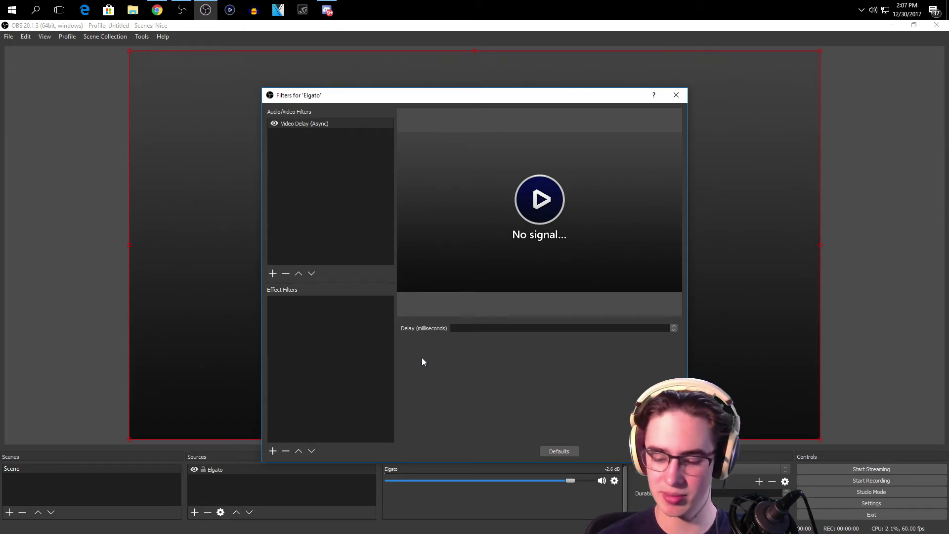
text(700)
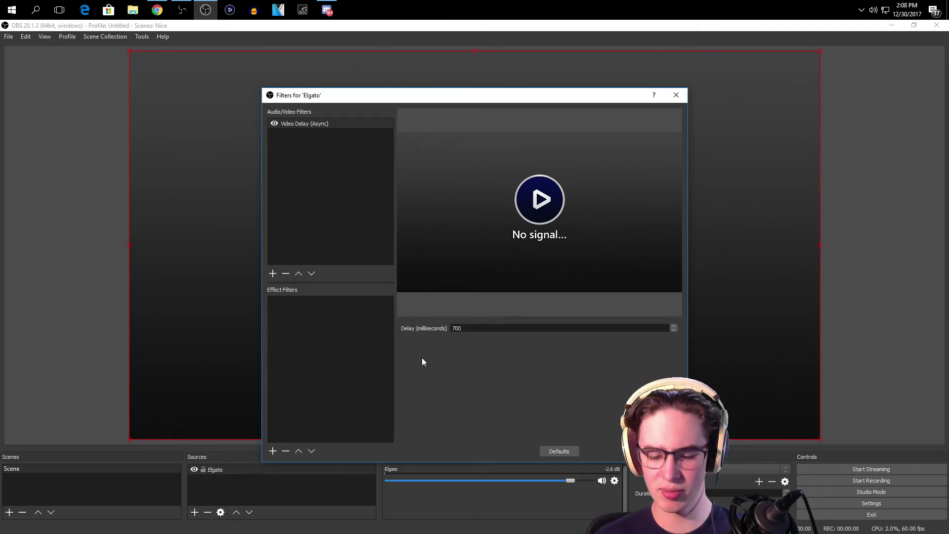
key(BackSpace)
text(1450)
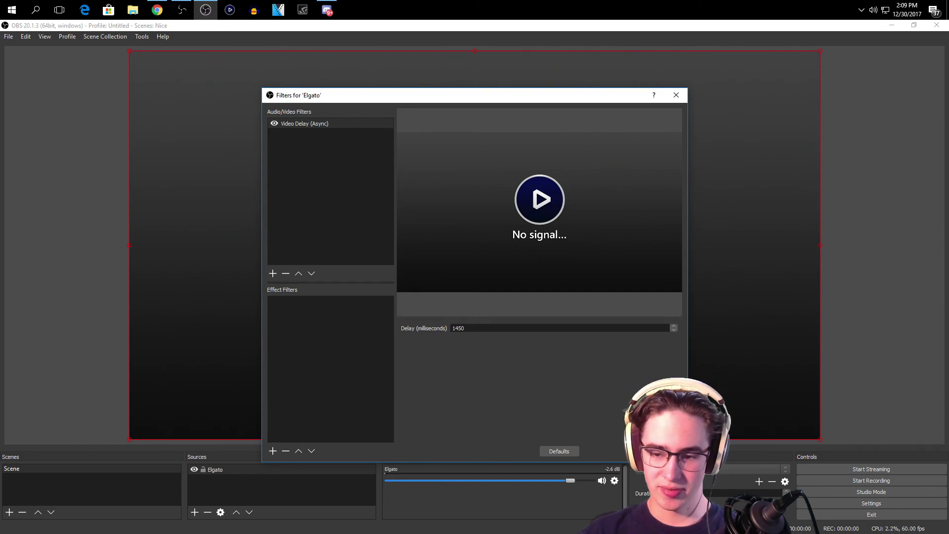
key(Escape)
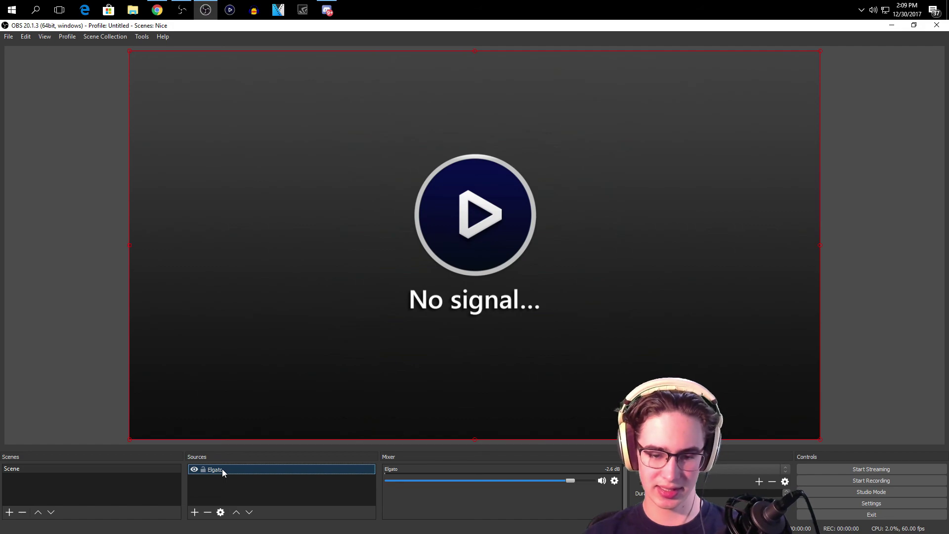
Delete the Elgato source from the scene and confirm the removal.
key(Delete)
click(497, 293)
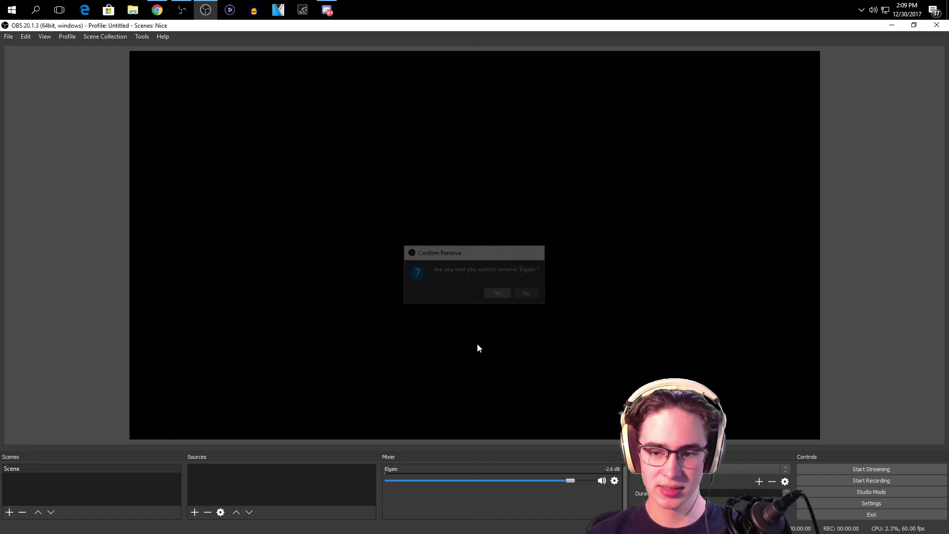